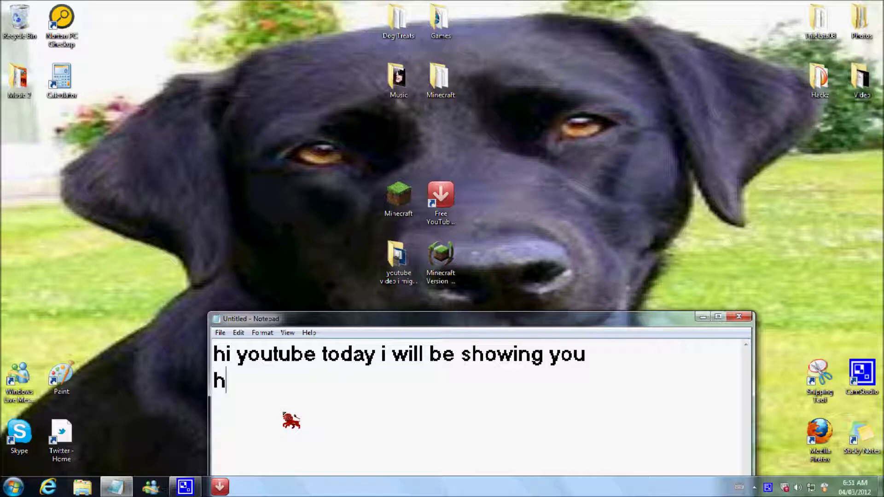
# - Finish the introductory note with "how to get the minecraft version updater" and replace it with "the link is in the description"
pyautogui.write('to get the minecraft version updater')
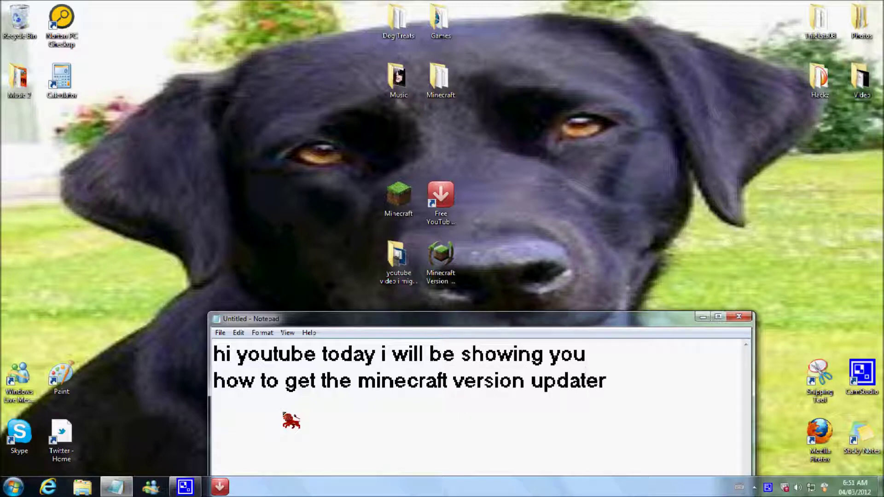
pyautogui.moveTo(645, 401); pyautogui.dragTo(217, 357)
pyautogui.press('BackSpace')
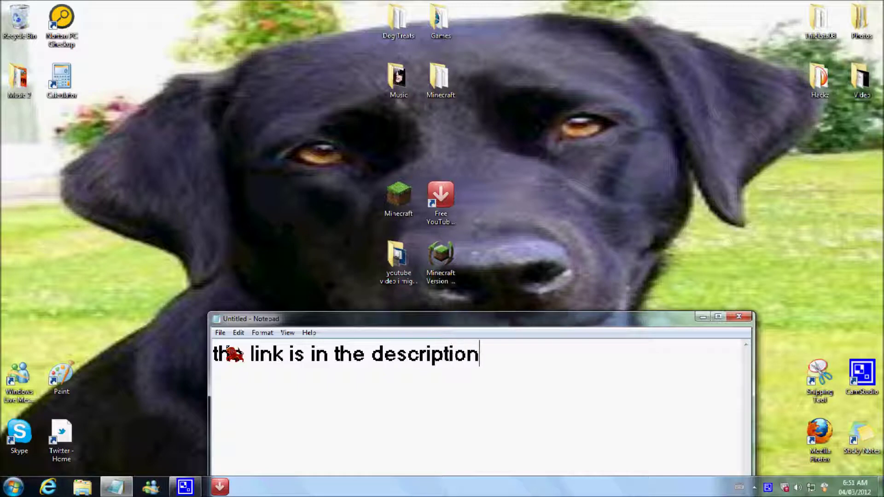
# - Replace the note text with "1. open google" and clear it
pyautogui.moveTo(535, 409); pyautogui.dragTo(221, 379)
pyautogui.write('1.')
pyautogui.write(' opn')
pyautogui.write('en google')
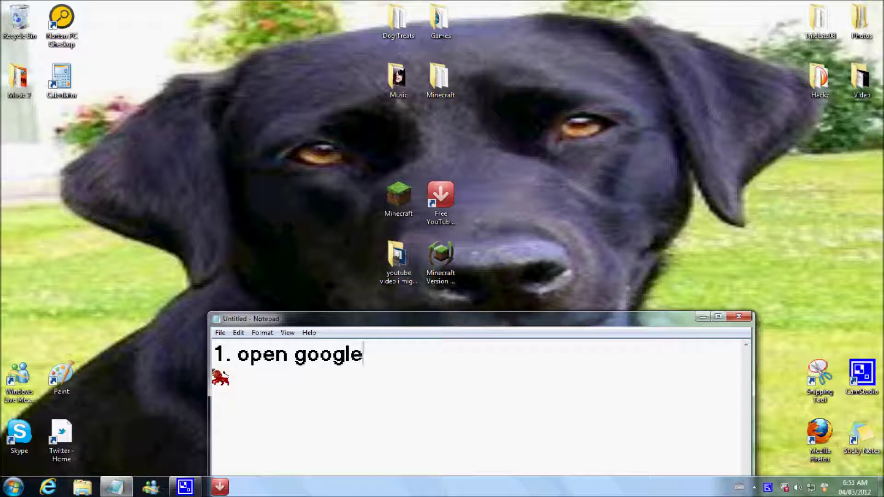
pyautogui.moveTo(409, 362); pyautogui.dragTo(203, 366)
pyautogui.press('Delete')
# - Open Internet Explorer and load the copied MediaFire link to the MVC.zip download page
pyautogui.click(48, 487)
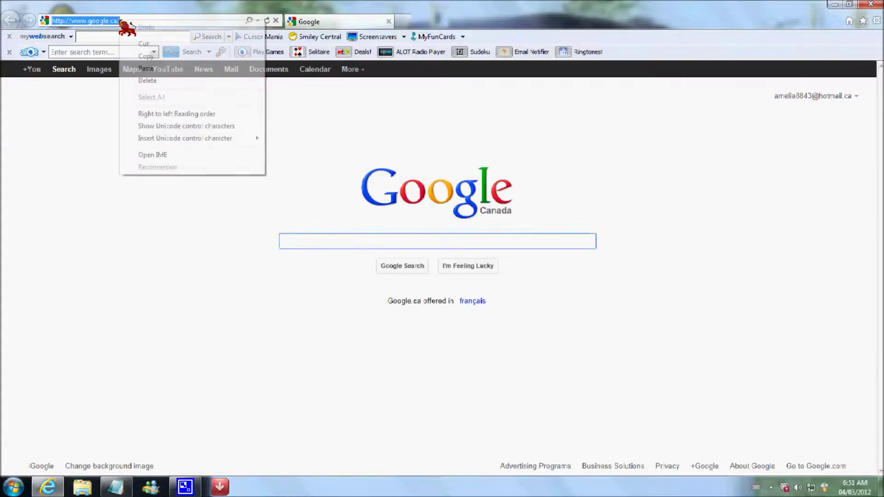
pyautogui.rightClick(118, 20)
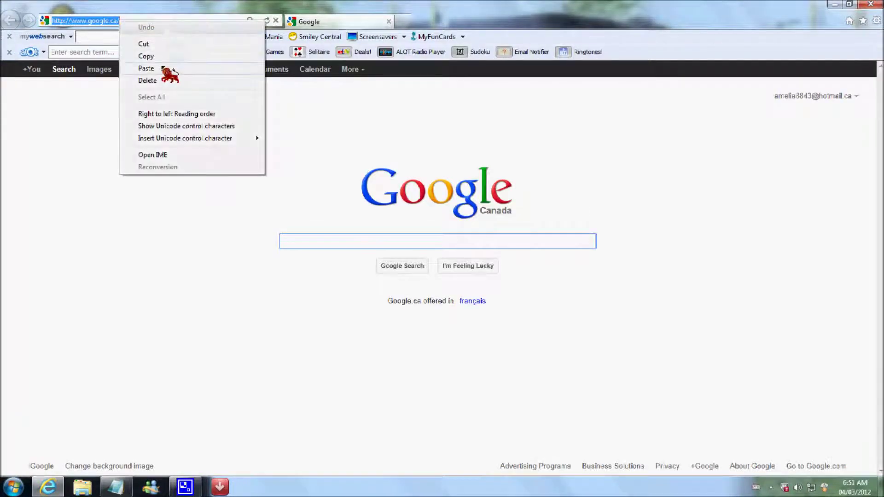
pyautogui.click(162, 68)
pyautogui.press('Return')
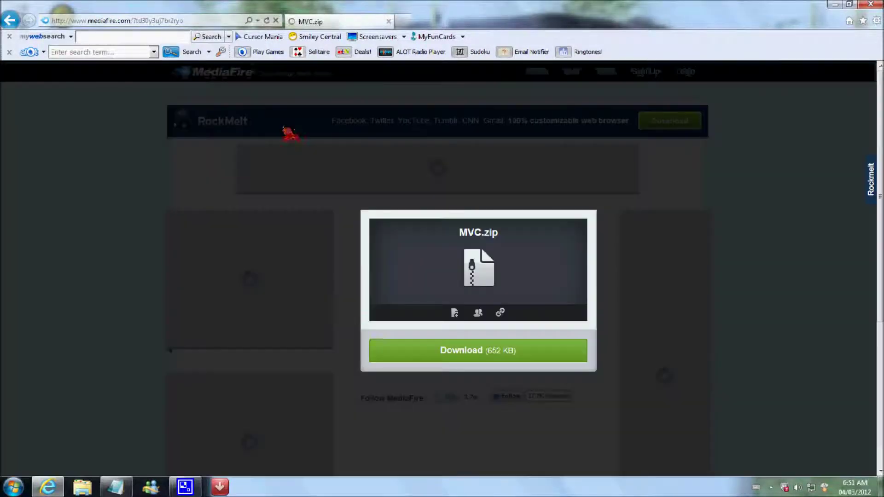
# - Download MVC.zip and save it in the Documents library, replacing the existing file
pyautogui.click(435, 351)
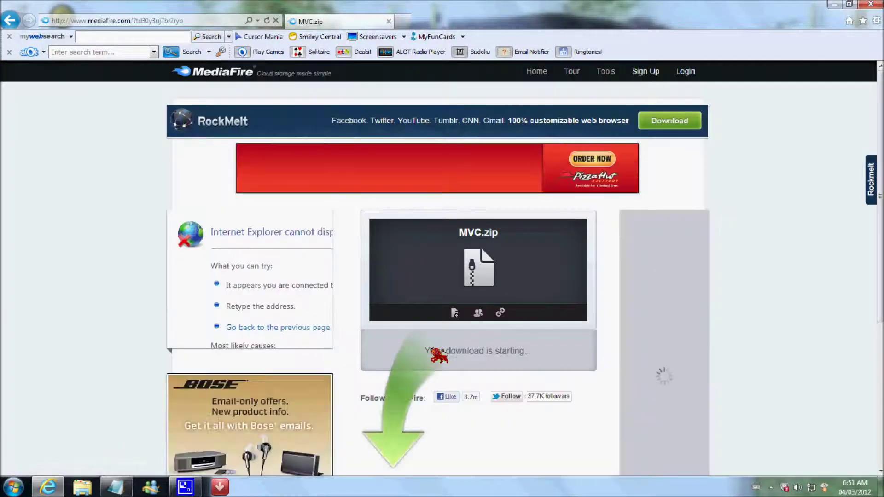
pyautogui.click(640, 463)
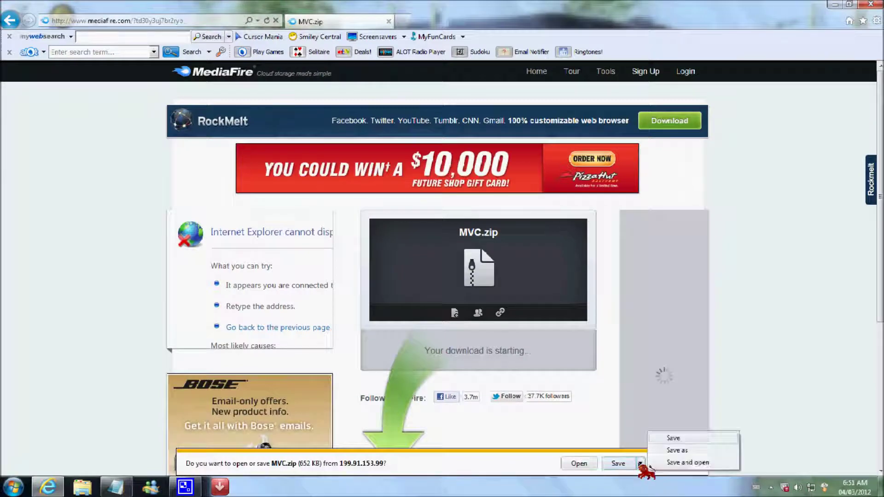
pyautogui.click(670, 452)
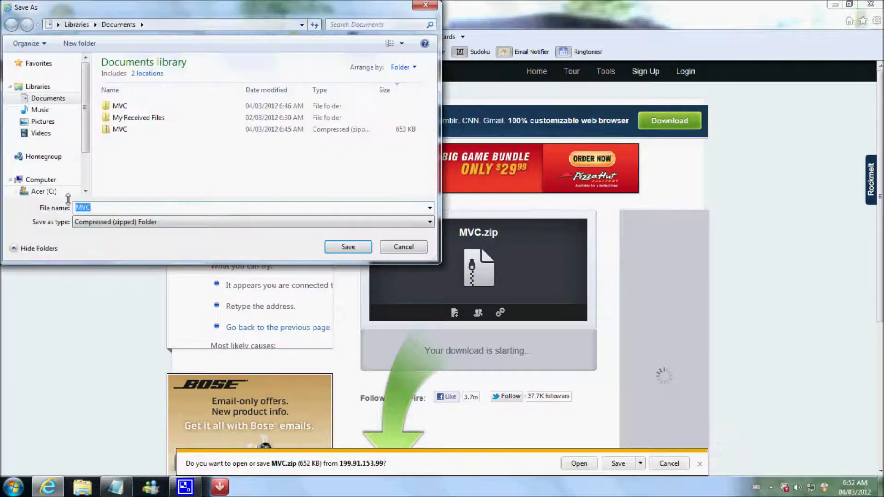
pyautogui.click(348, 247)
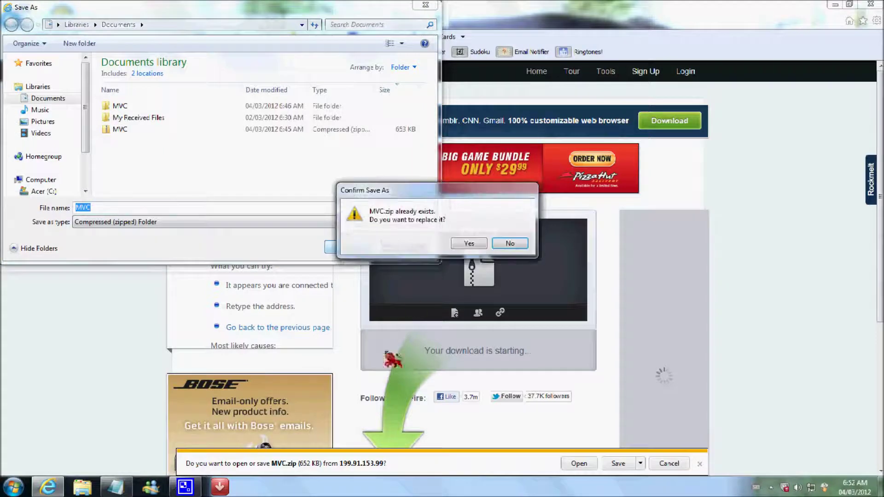
pyautogui.click(470, 244)
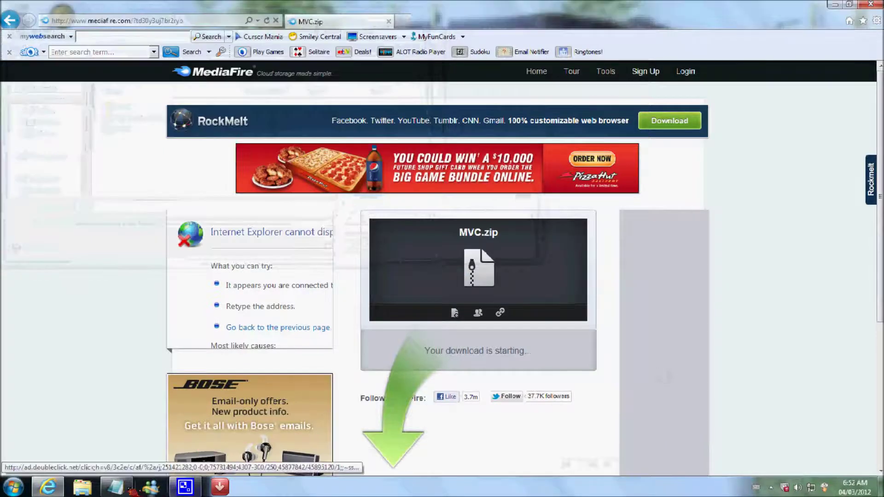
# - Switch to Notepad, write the note "save as", replace it with another short note, and clear the text
pyautogui.click(120, 488)
pyautogui.write('sab')
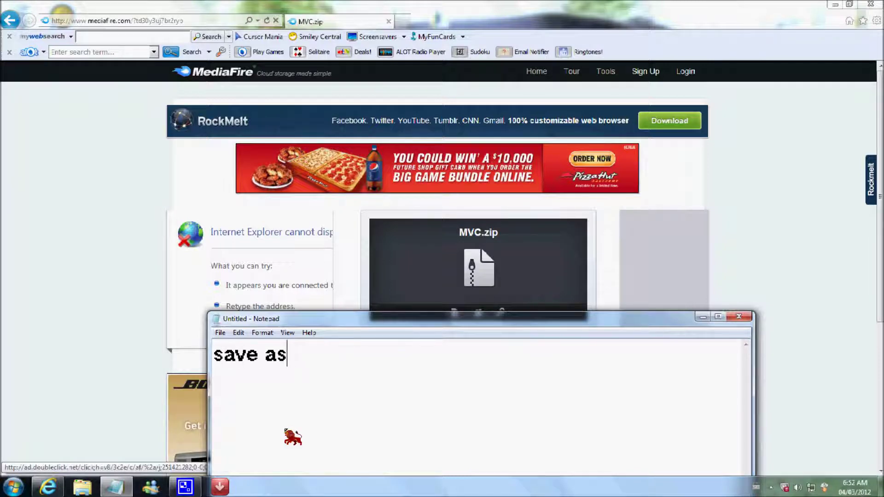
pyautogui.press('BackSpace')
pyautogui.press('BackSpace')
pyautogui.press('BackSpace')
pyautogui.press('BackSpace')
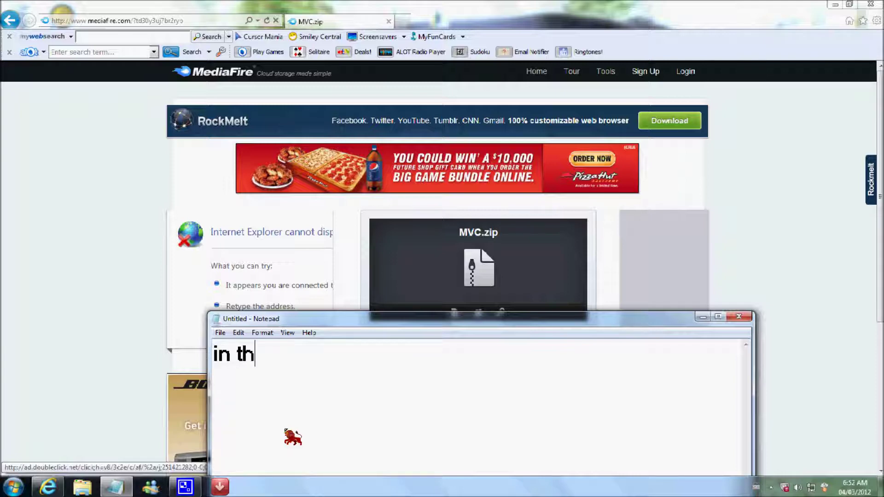
pyautogui.write('s')
pyautogui.moveTo(412, 372); pyautogui.dragTo(206, 388)
pyautogui.press('BackSpace')
# - Put away the notes and browser windows and move the MVC zip from the Documents library to the desktop
pyautogui.click(739, 316)
pyautogui.click(871, 5)
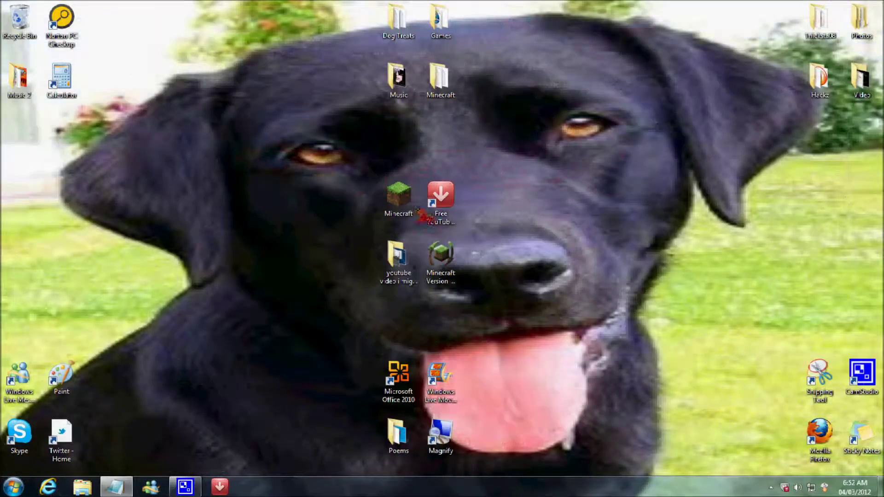
pyautogui.click(82, 486)
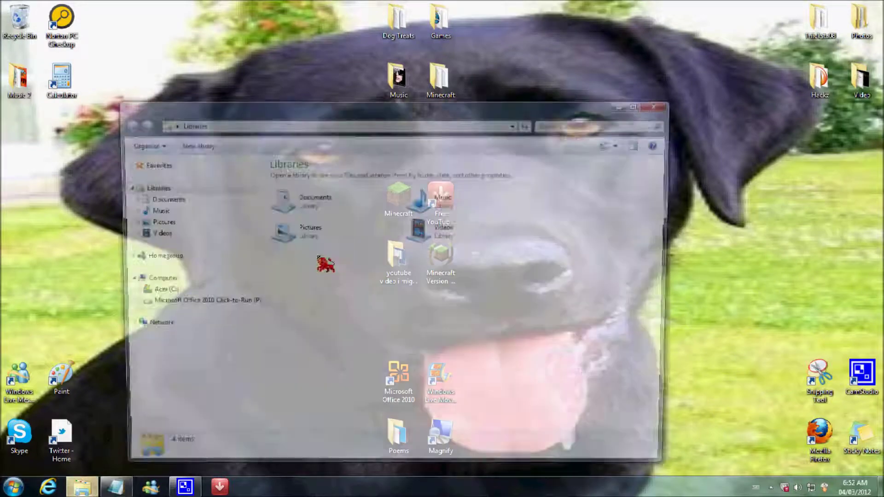
pyautogui.doubleClick(294, 203)
pyautogui.moveTo(294, 234); pyautogui.dragTo(732, 203)
pyautogui.click(661, 104)
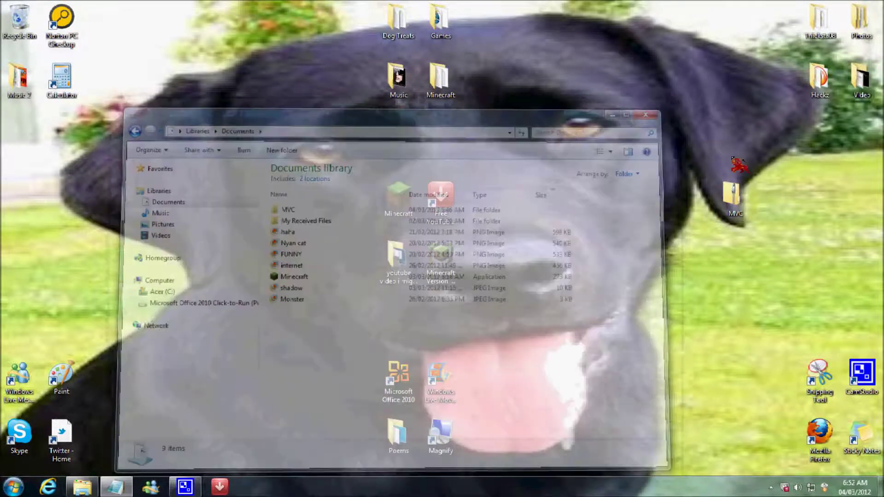
# - Open the MVC archive on the desktop and choose to extract all its files for Minecraft Version Changer
pyautogui.doubleClick(733, 195)
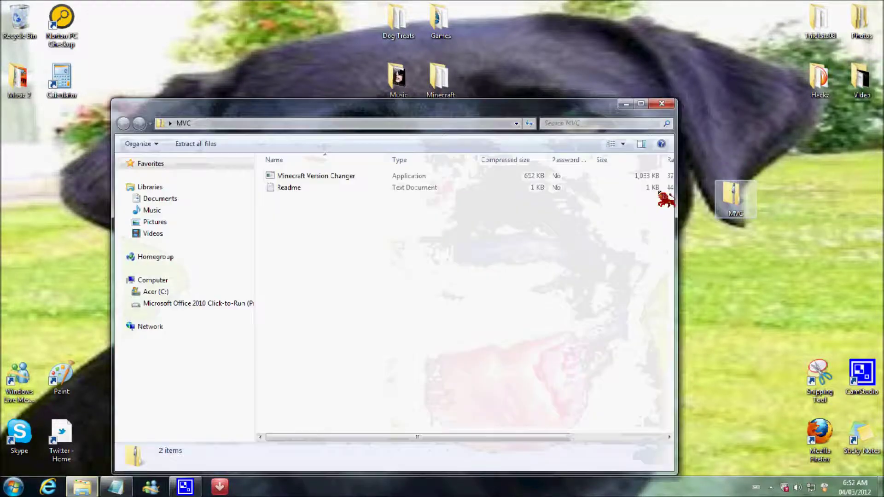
pyautogui.doubleClick(367, 177)
pyautogui.click(414, 265)
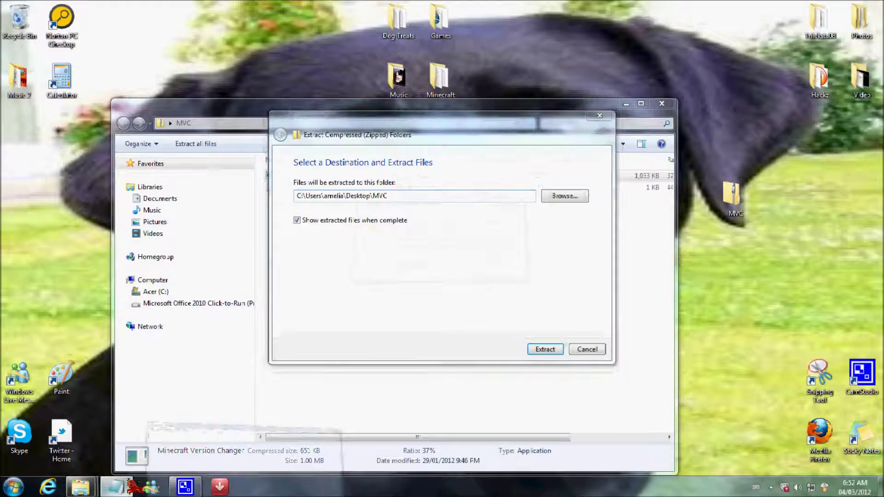
# - Write a Notepad note beginning with "extract" and clear it
pyautogui.click(129, 484)
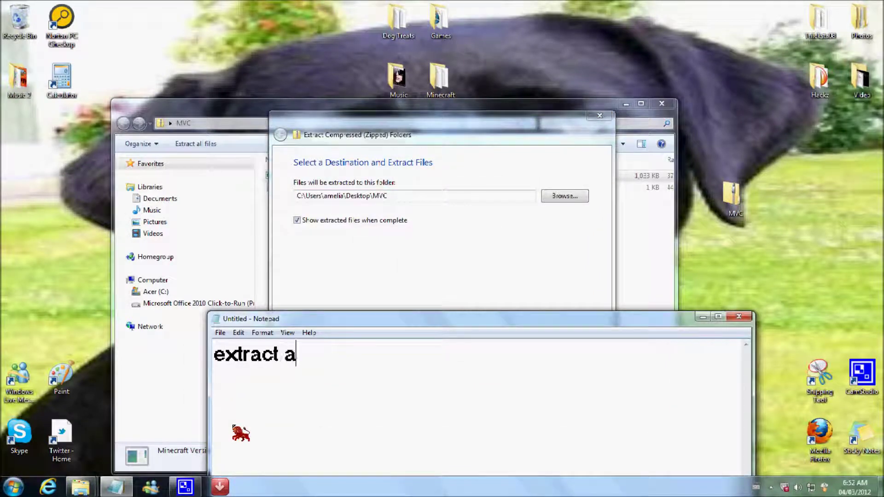
pyautogui.hotkey('ctrl', 'a')
pyautogui.press('BackSpace')
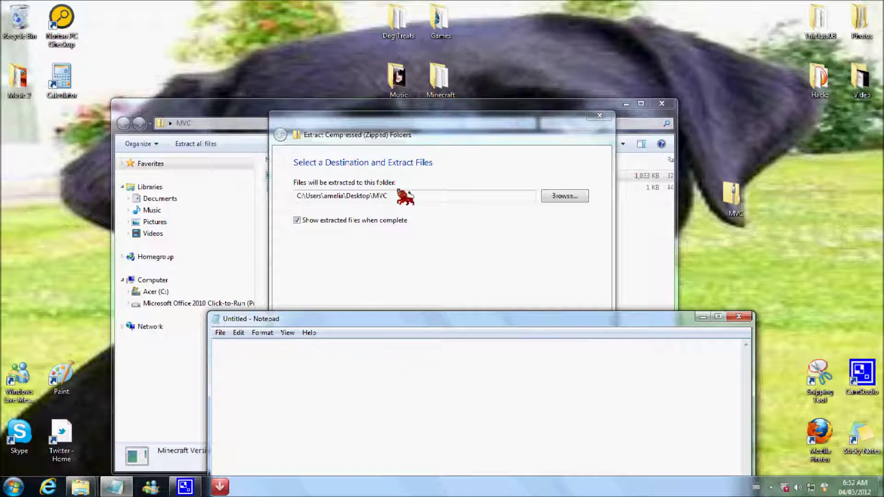
# - Extract the archive to the desktop's MVC folder and move Minecraft Version Changer onto the desktop, keeping both files
pyautogui.click(511, 115)
pyautogui.click(543, 350)
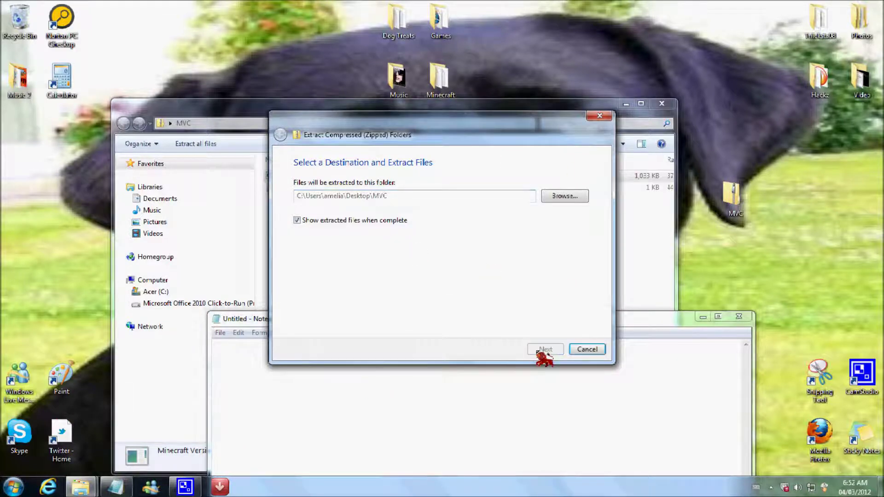
pyautogui.moveTo(314, 178); pyautogui.dragTo(575, 78)
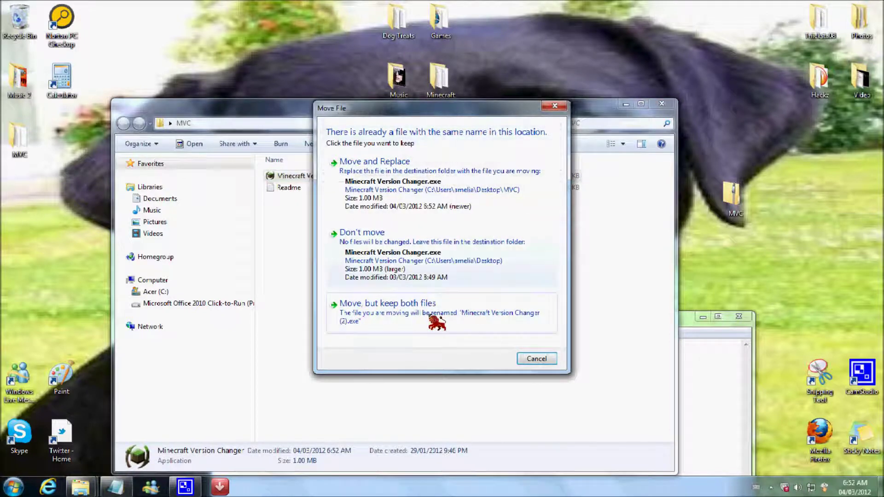
pyautogui.click(436, 321)
pyautogui.click(661, 105)
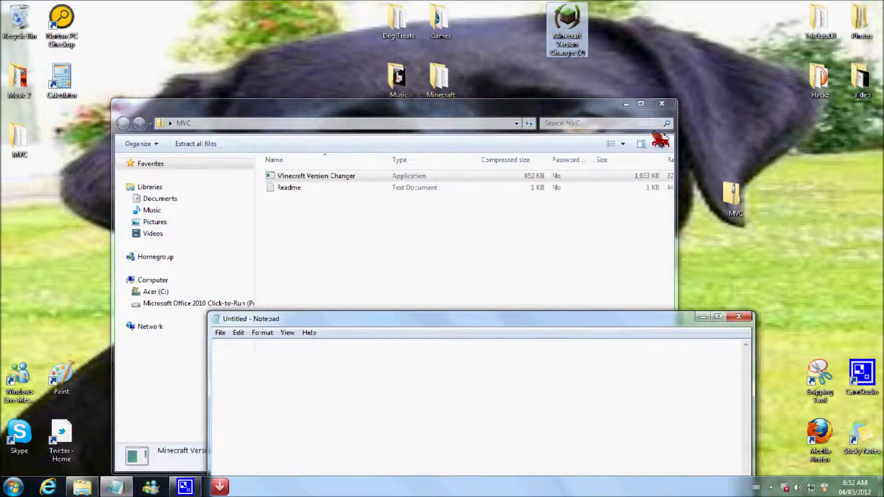
pyautogui.click(661, 104)
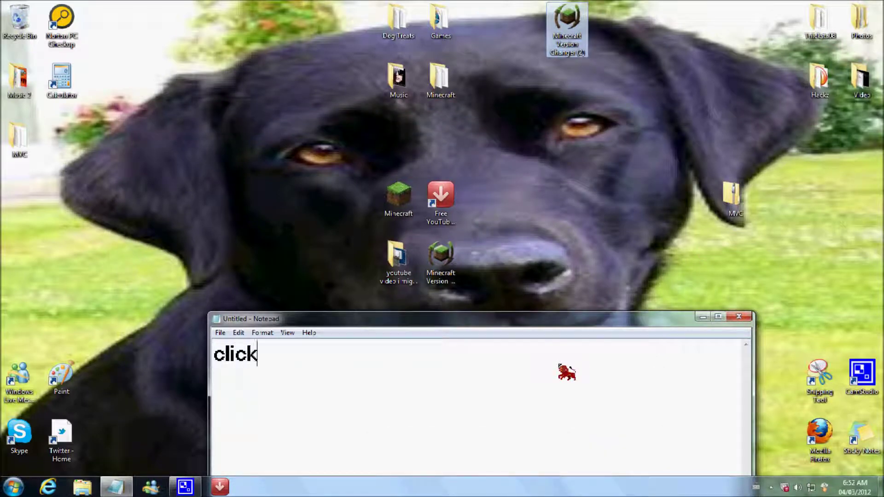
# - Write the note "click it" and clear it
pyautogui.hotkey('ctrl', 'a')
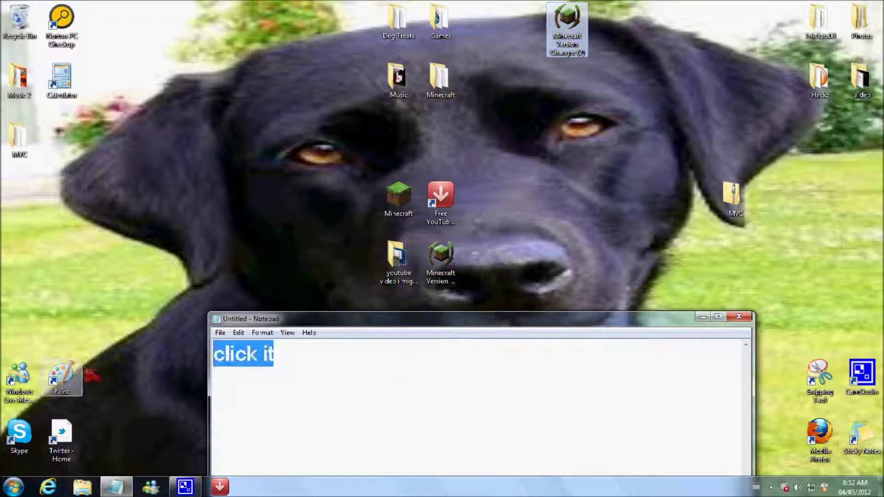
pyautogui.press('BackSpace')
# - Try to run the newly added Minecraft Version Changer (2) from the desktop
pyautogui.doubleClick(440, 258)
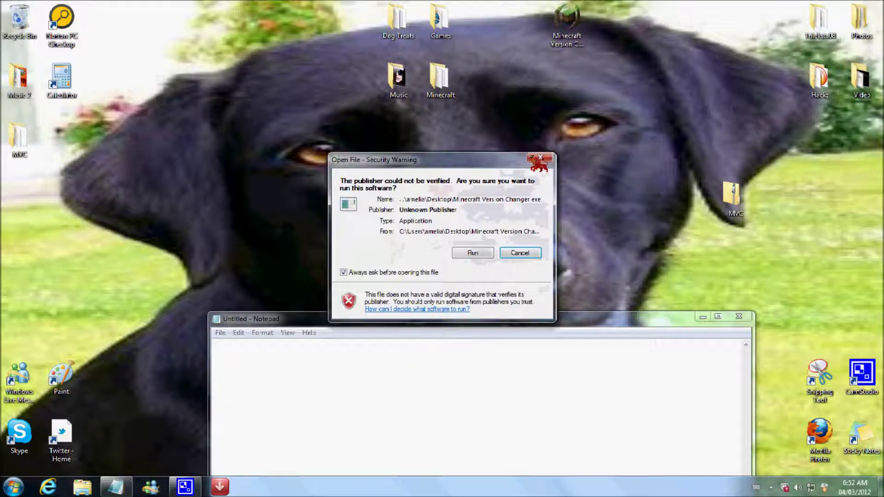
pyautogui.click(536, 153)
pyautogui.doubleClick(565, 20)
pyautogui.click(475, 253)
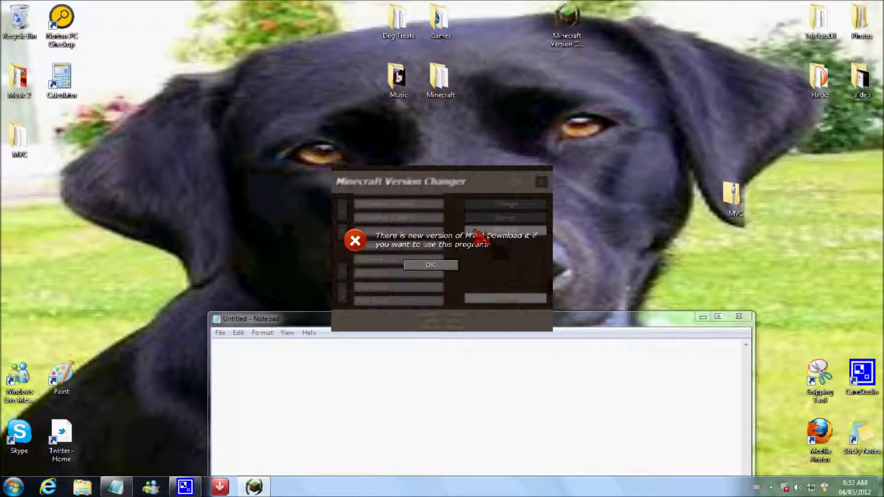
pyautogui.click(431, 266)
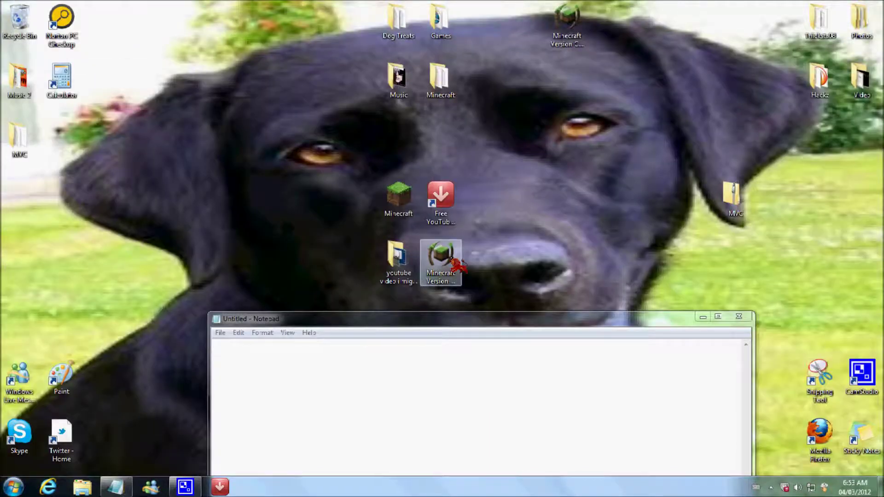
# - Run the original Minecraft Version Changer from the desktop, allowing the unverified program to start
pyautogui.doubleClick(456, 263)
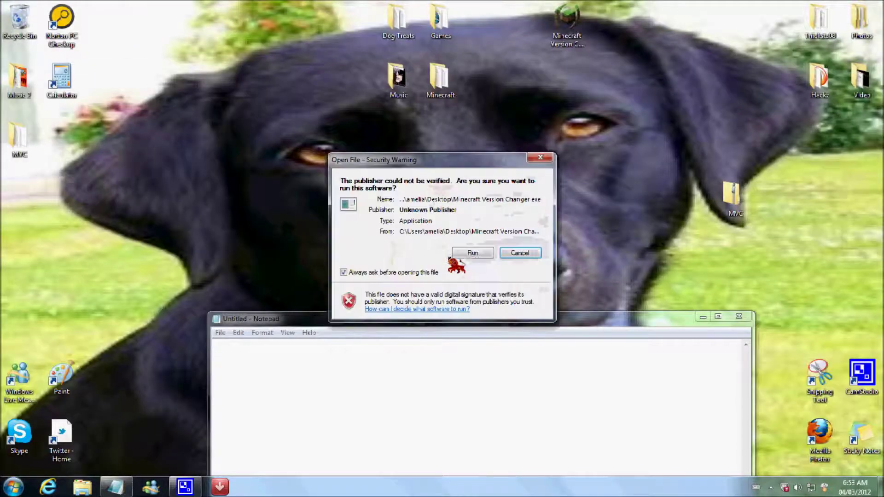
pyautogui.click(474, 261)
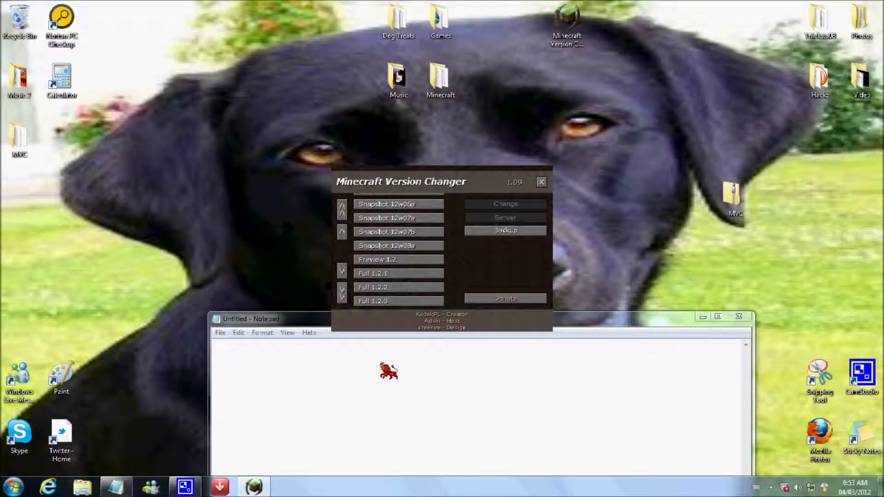
# - Write the note "im on 1.2.3" in Notepad and clear it
pyautogui.click(389, 371)
pyautogui.write('in')
pyautogui.press('BackSpace')
pyautogui.write('m on 1.2')
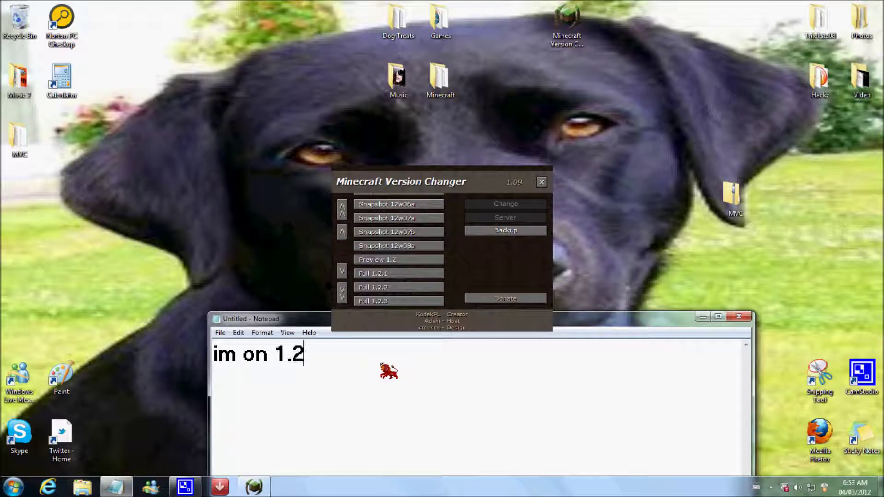
pyautogui.hotkey('ctrl', 'a')
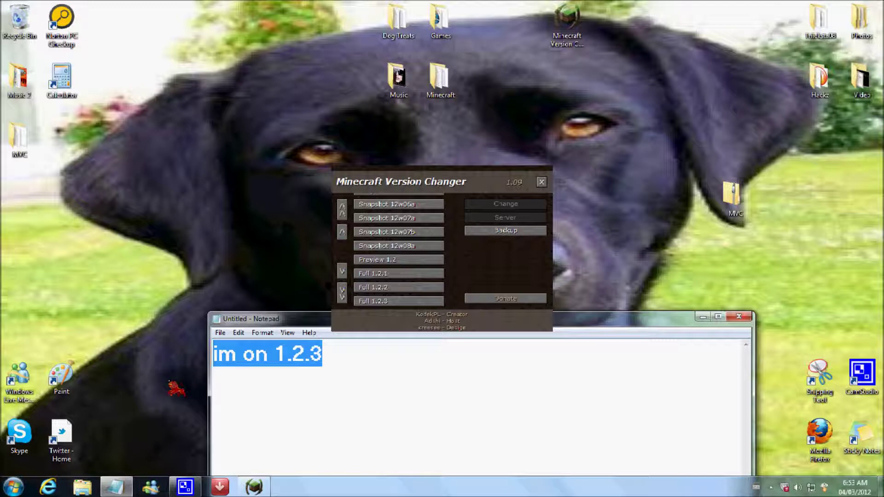
pyautogui.press('BackSpace')
# - Put away the notes window, close Minecraft Version Changer, and run Minecraft from the desktop
pyautogui.click(738, 316)
pyautogui.click(541, 182)
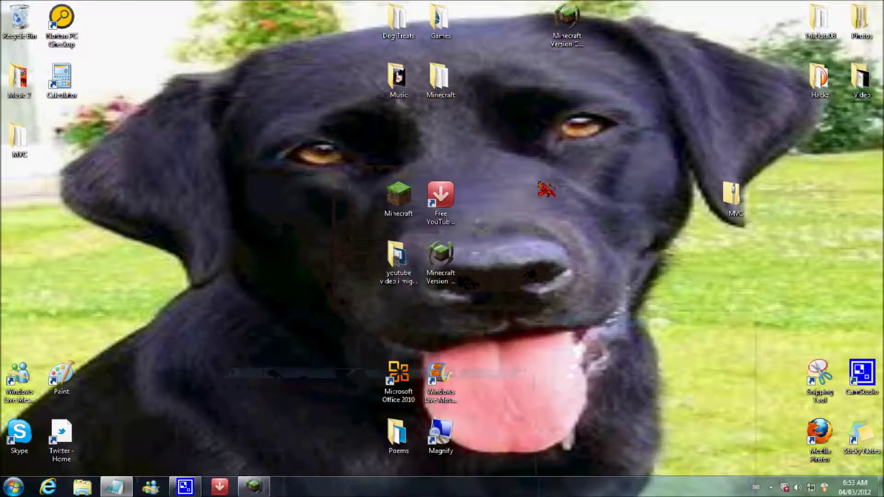
pyautogui.doubleClick(398, 196)
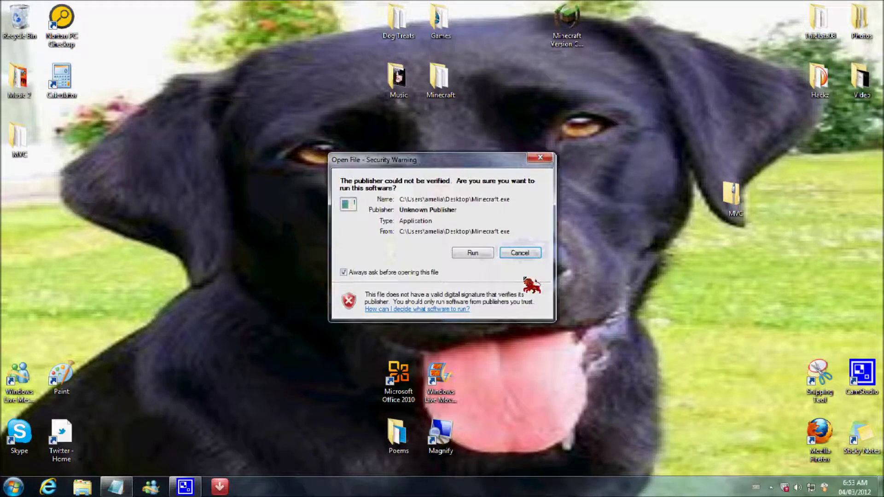
pyautogui.click(482, 255)
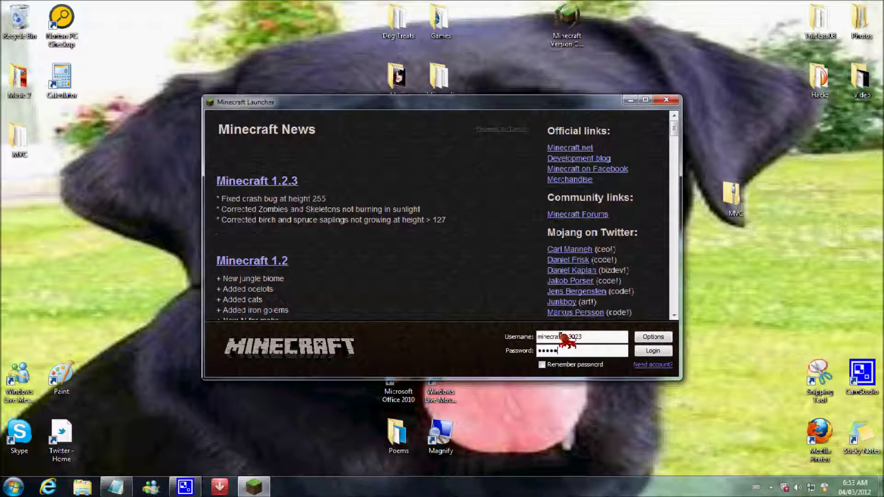
# - Log in through the Minecraft launcher, start the game offline to show its version, and close it
pyautogui.click(653, 352)
pyautogui.click(653, 355)
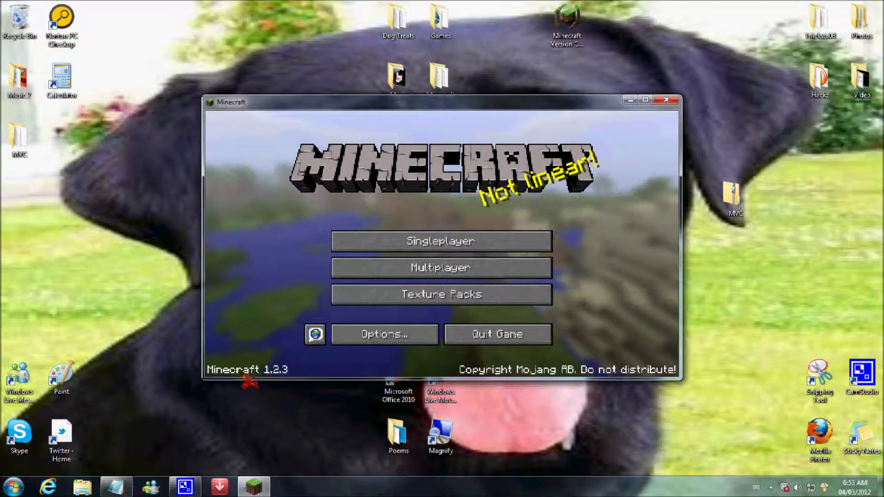
pyautogui.click(666, 100)
# - Run Minecraft Version Changer from the desktop, allow it to start, and change Minecraft to Preview 1.2
pyautogui.doubleClick(439, 257)
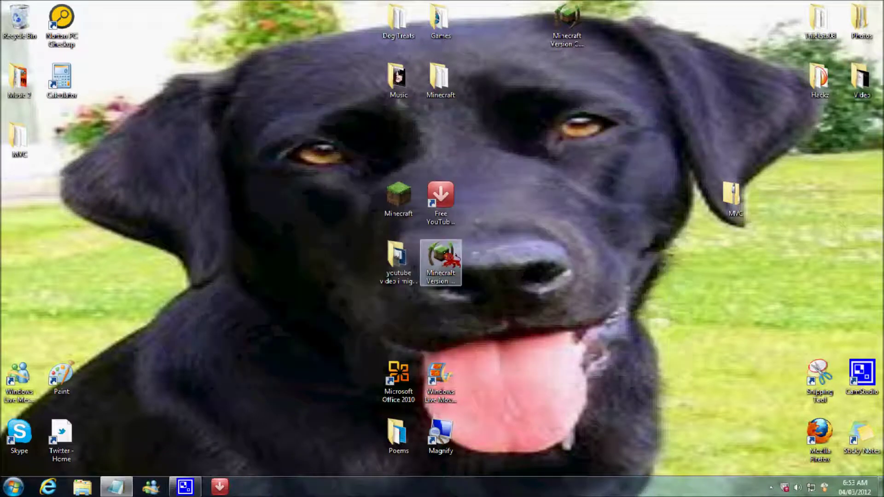
pyautogui.click(479, 251)
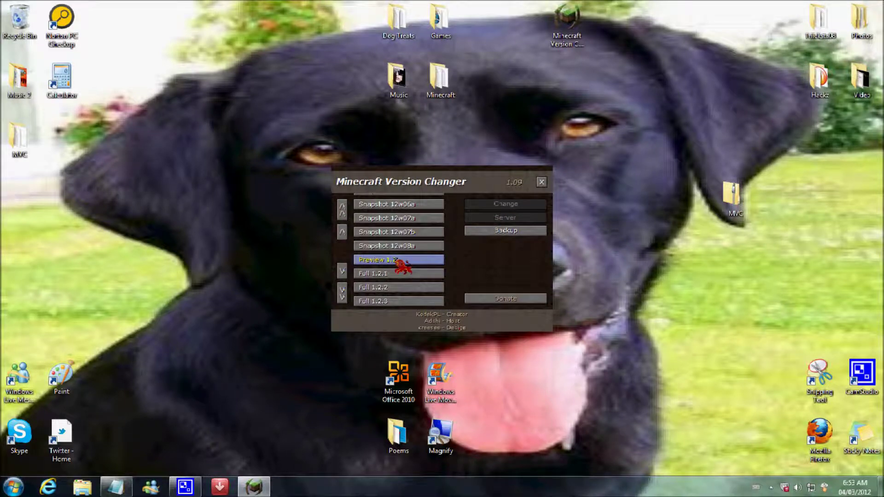
pyautogui.click(398, 261)
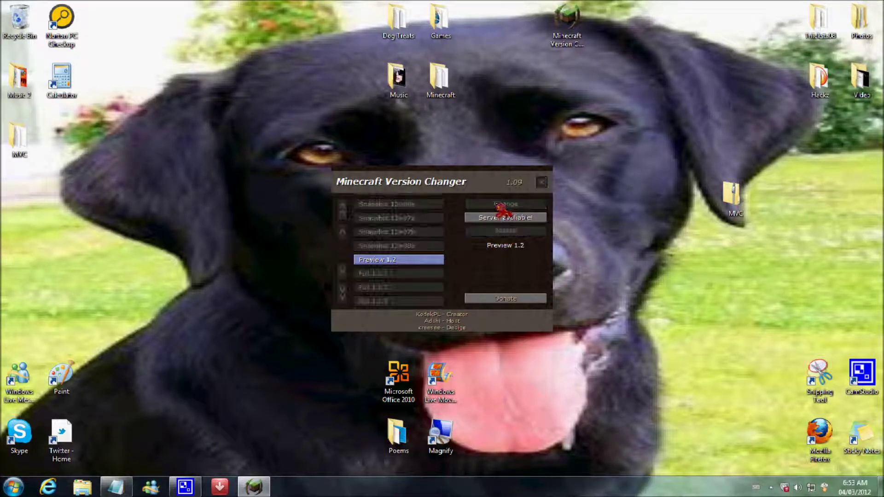
# - Write the note "now im going on 1.2" in Notepad, clear it, and put the notes window away
pyautogui.click(115, 487)
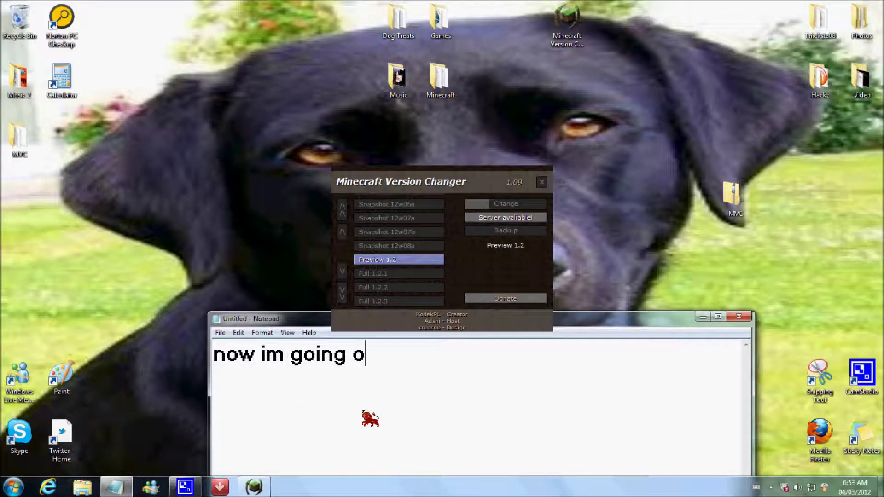
pyautogui.write('2')
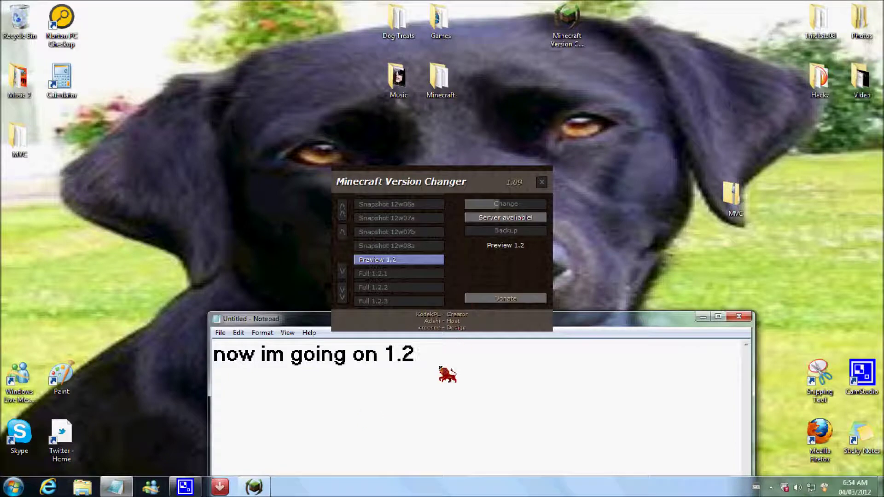
pyautogui.moveTo(449, 374); pyautogui.dragTo(177, 379)
pyautogui.press('BackSpace')
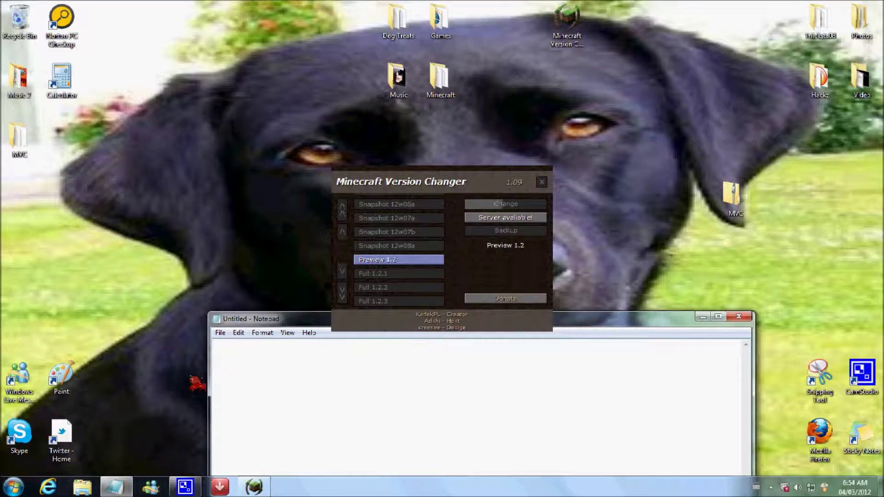
pyautogui.click(703, 317)
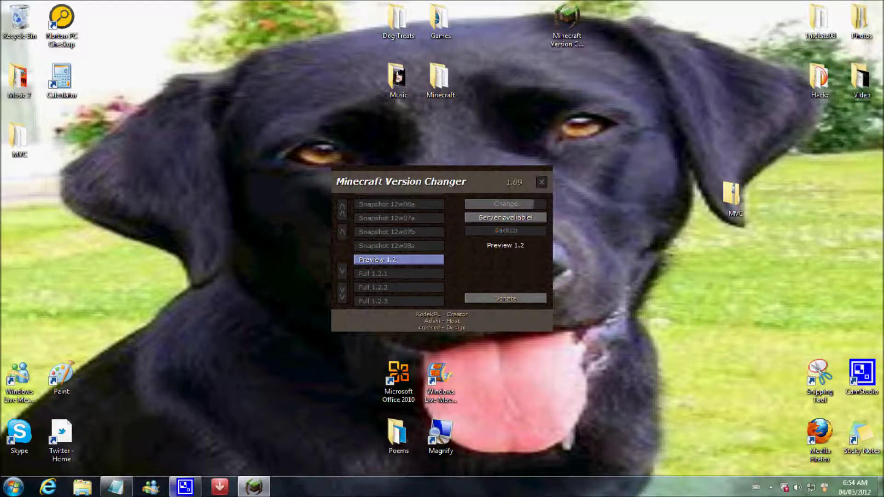
# - Bring back the notes window, write "just click s" and clear the text
pyautogui.click(115, 486)
pyautogui.write('jus')
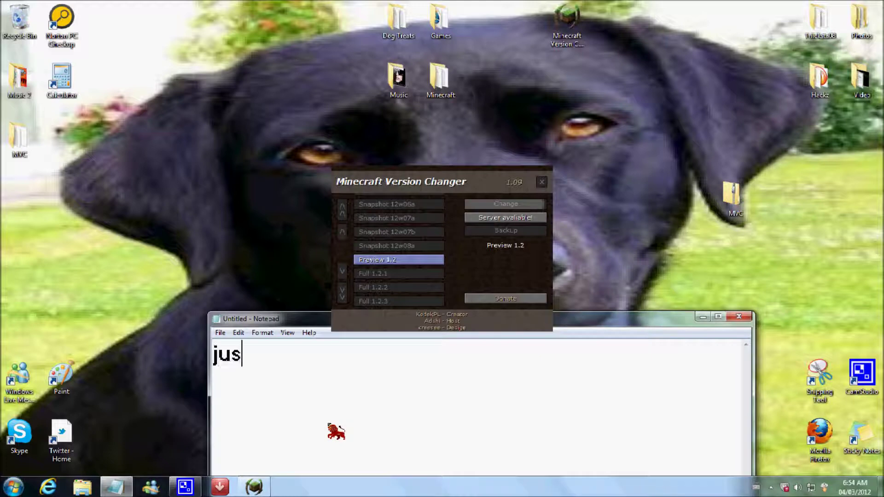
pyautogui.write('t click s')
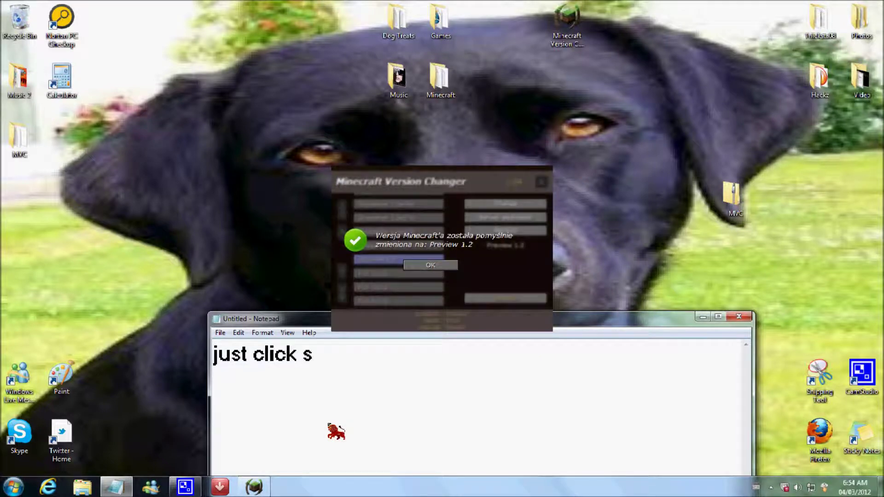
pyautogui.hotkey('ctrl', 'a')
pyautogui.press('BackSpace')
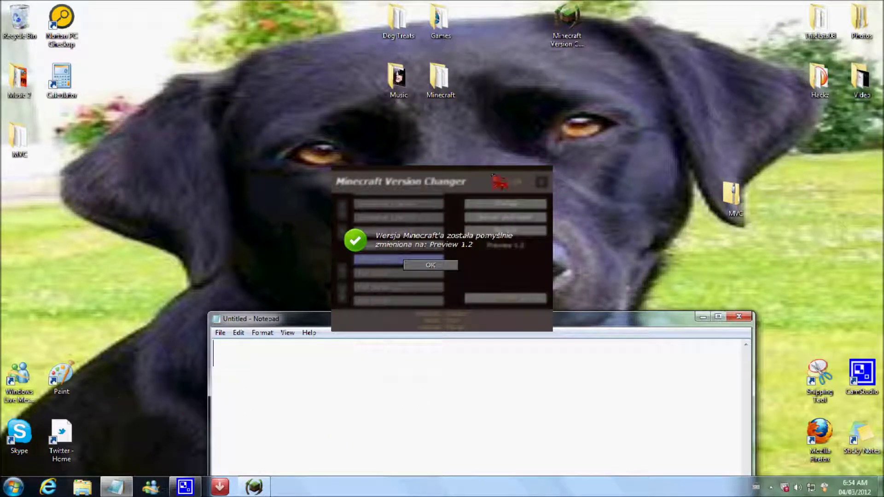
# - Acknowledge the version change message and close Minecraft Version Changer
pyautogui.click(430, 265)
pyautogui.click(542, 181)
# - Run Minecraft from the desktop, submit the launcher login, and start the game offline
pyautogui.doubleClick(399, 195)
pyautogui.click(469, 251)
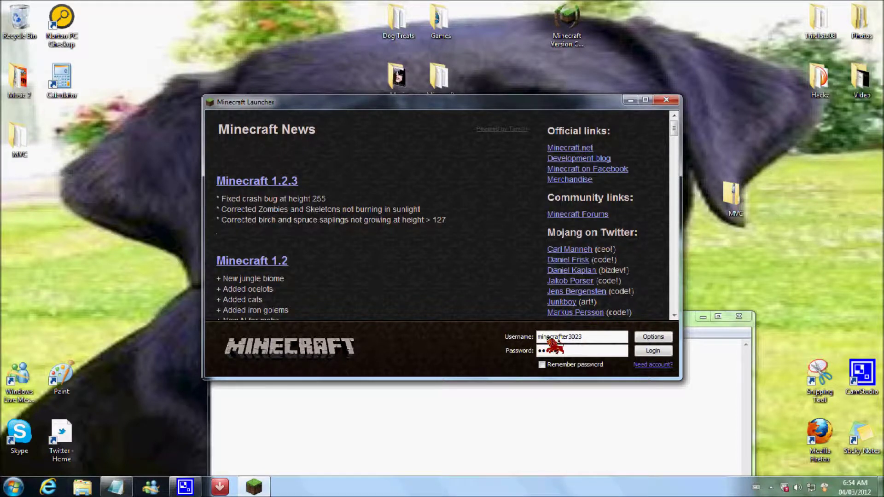
pyautogui.press('Return')
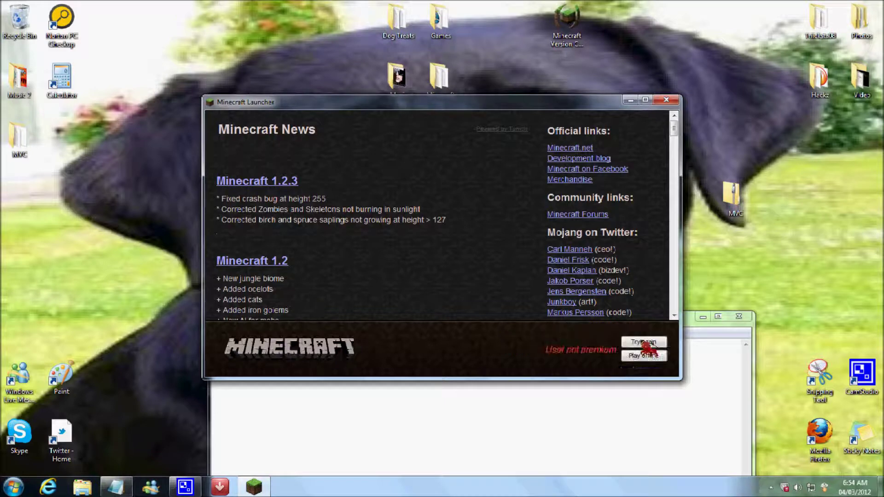
pyautogui.click(651, 357)
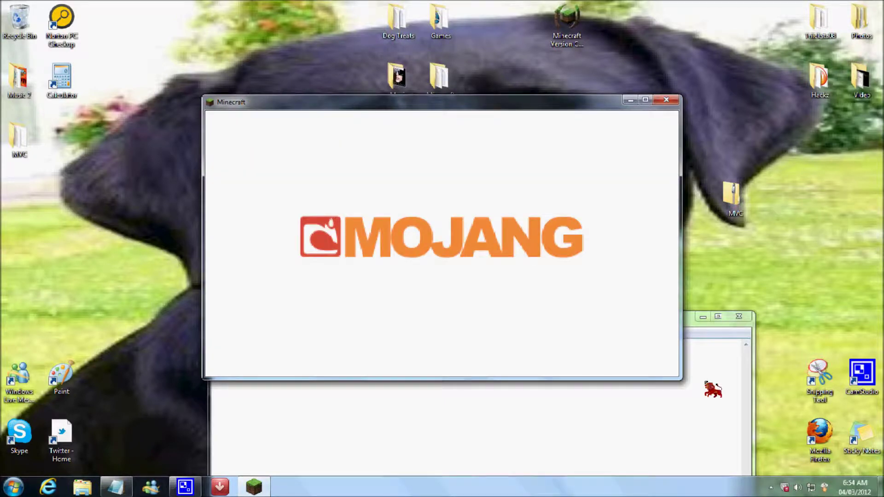
# - Write the note "1.2 now" in Notepad and clear it
pyautogui.click(330, 433)
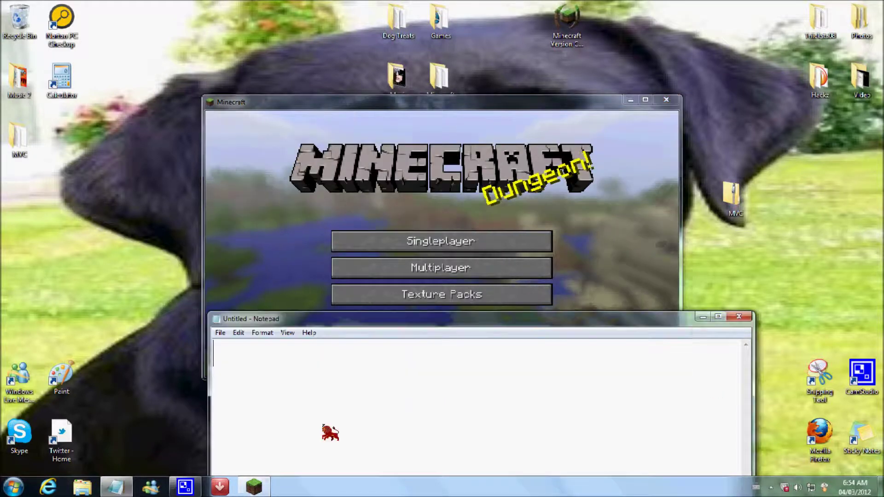
pyautogui.write('1.2')
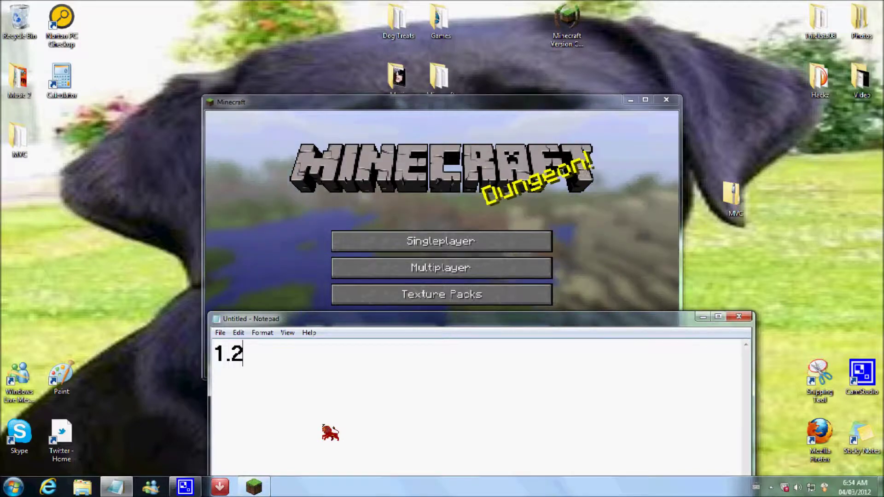
pyautogui.write(' now')
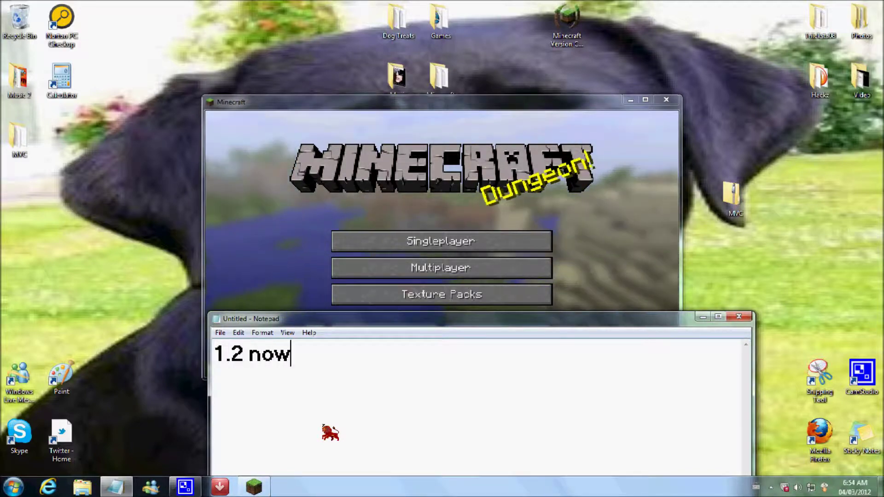
pyautogui.hotkey('ctrl', 'a')
pyautogui.press('BackSpace')
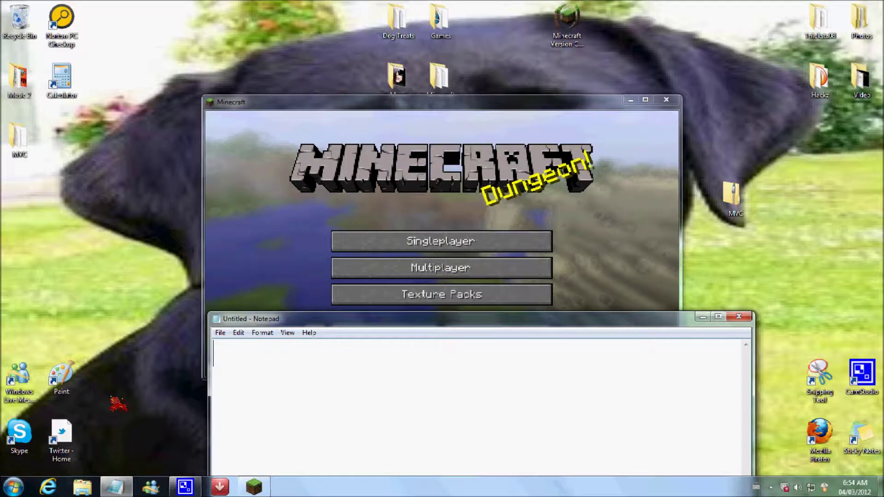
# - Write the closing note "thanks for watching" and "comment rate and suscribe" on two lines in Notepad, and clear it
pyautogui.write('thanks fo')
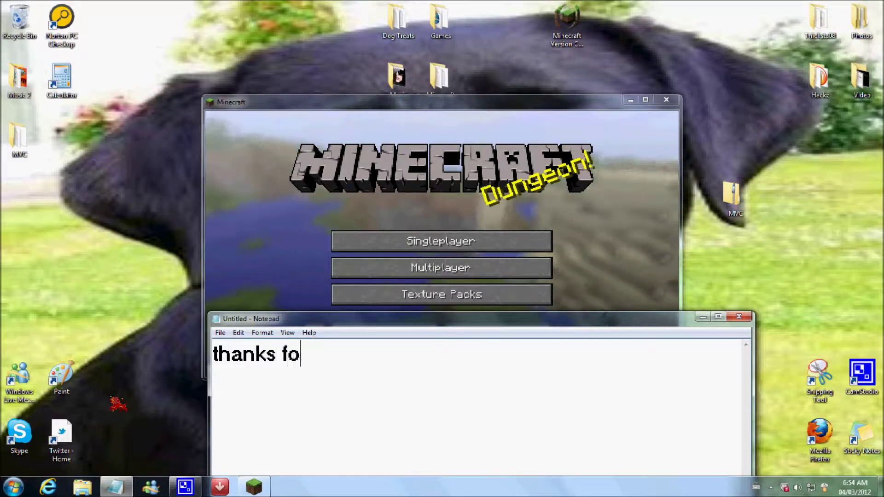
pyautogui.write('r watching ')
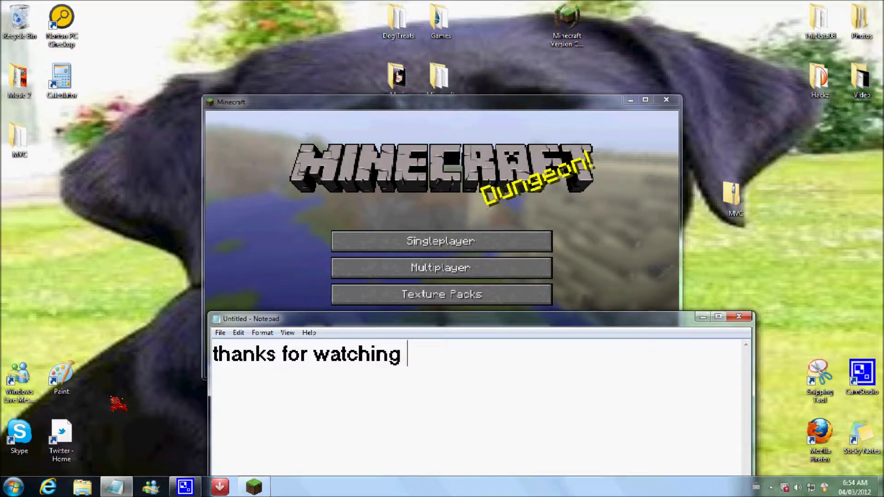
pyautogui.write('commen')
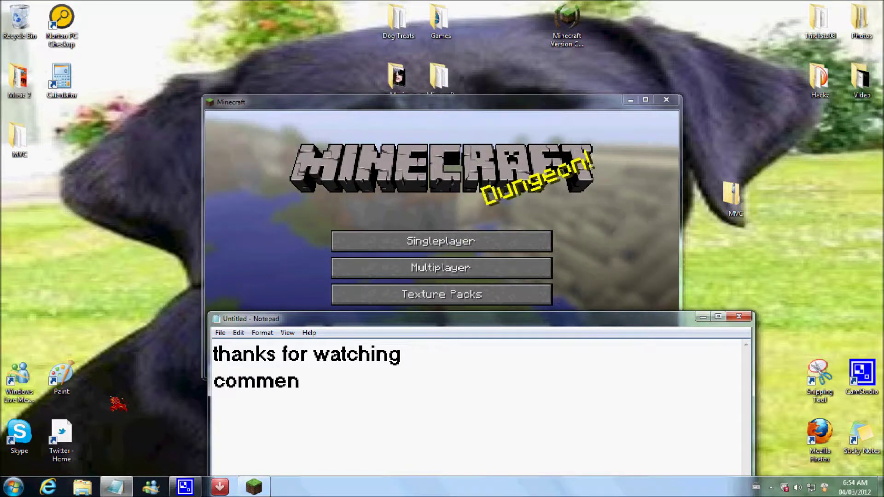
pyautogui.write('t rate and')
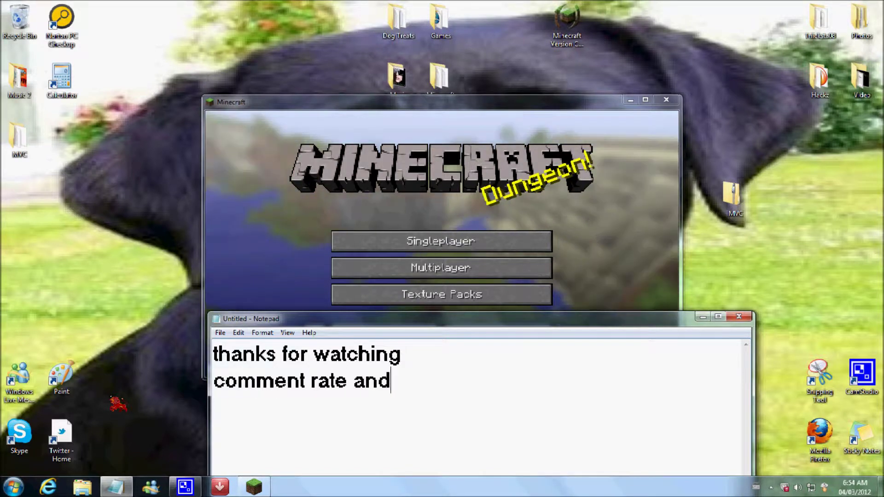
pyautogui.write(' suscribe')
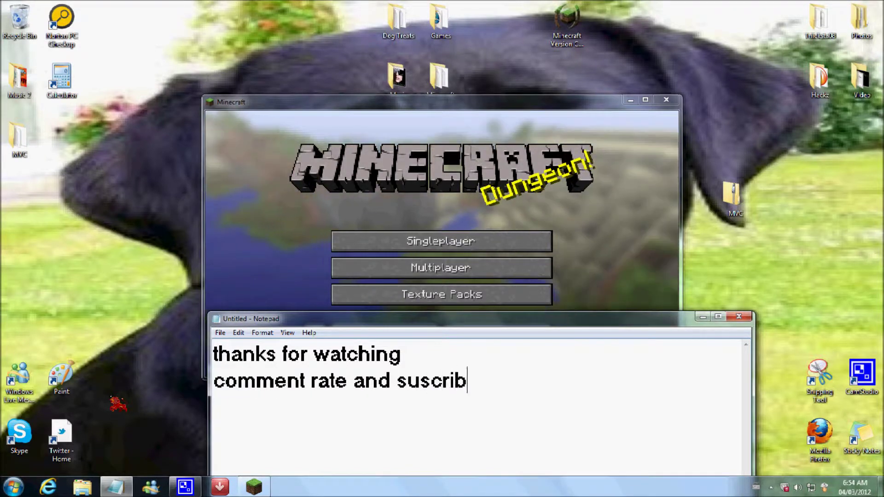
pyautogui.moveTo(480, 381); pyautogui.dragTo(208, 364)
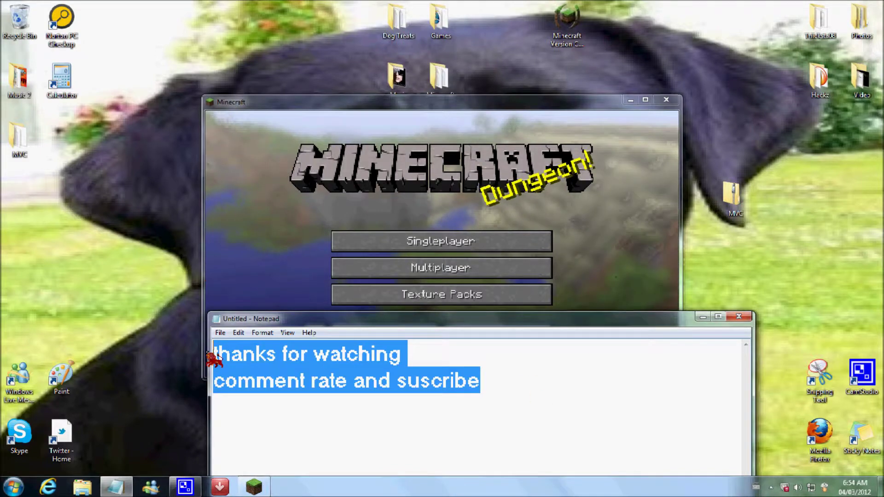
pyautogui.press('BackSpace')
# - Close Notepad and Minecraft, and move the MVC archive to the free desktop area below the upper Minecraft Version Changer icon
pyautogui.click(739, 316)
pyautogui.click(666, 99)
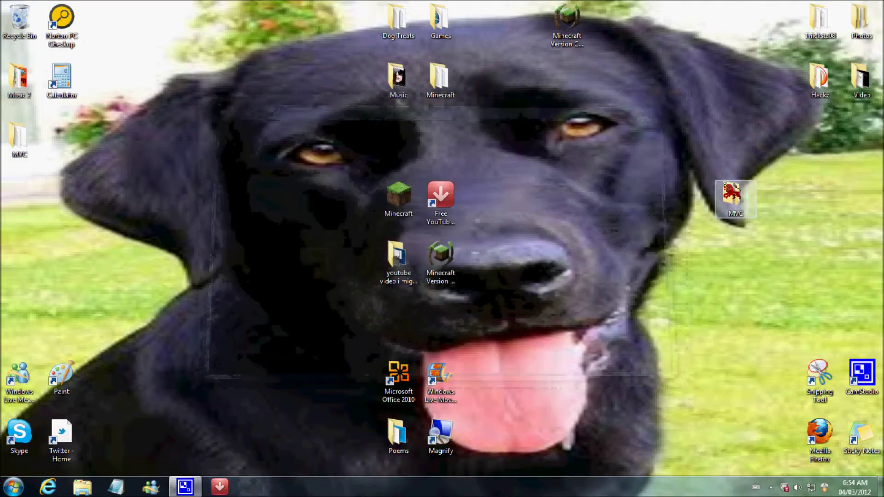
pyautogui.moveTo(715, 195); pyautogui.dragTo(563, 137)
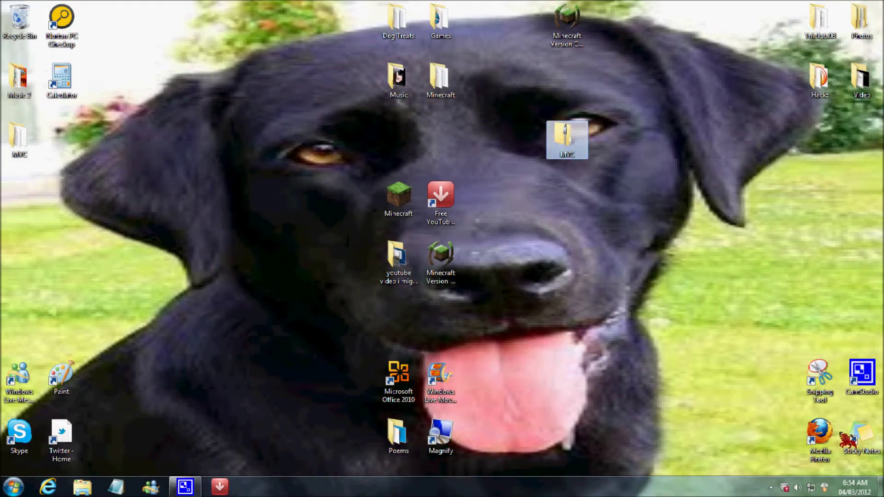
# - Bring up the CamStudio recorder window from the hidden background programs
pyautogui.click(771, 487)
pyautogui.click(779, 412)
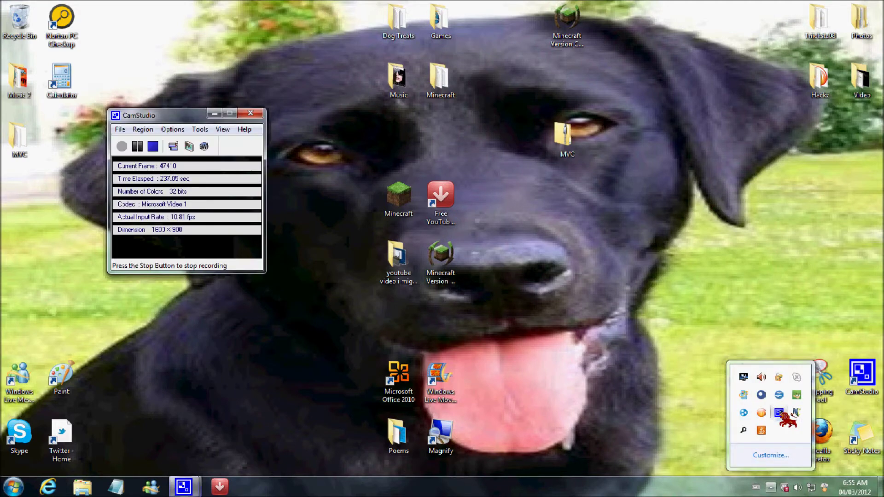